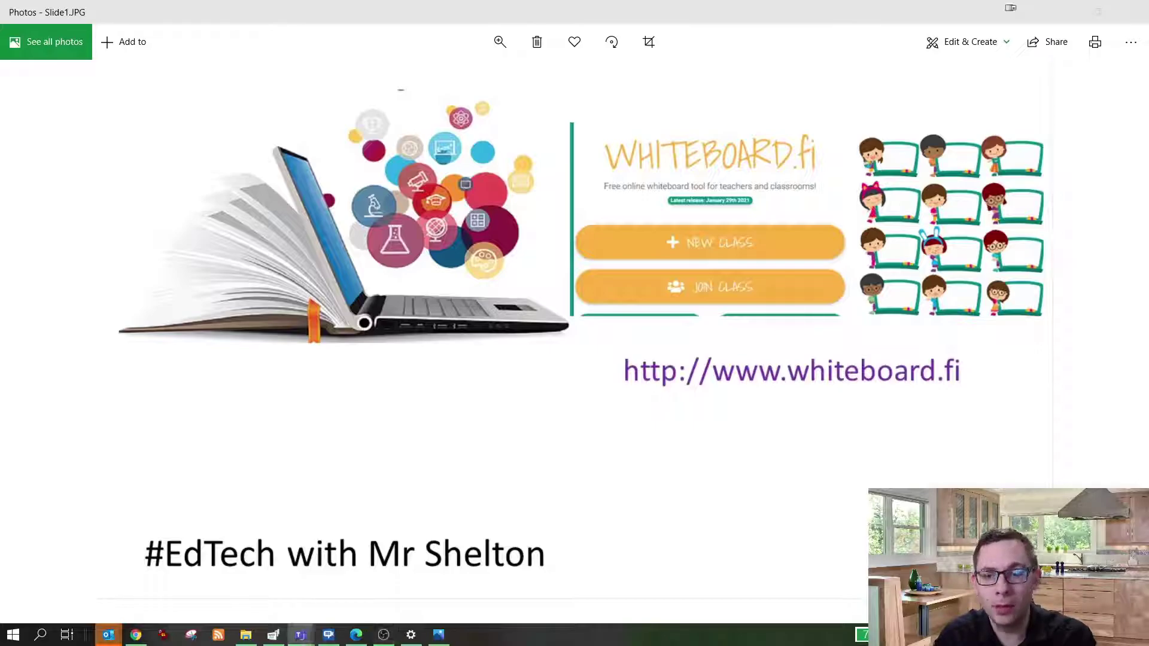
# Step: Bring the Teams Test meeting window with its chat to the front
pyautogui.click(301, 635)
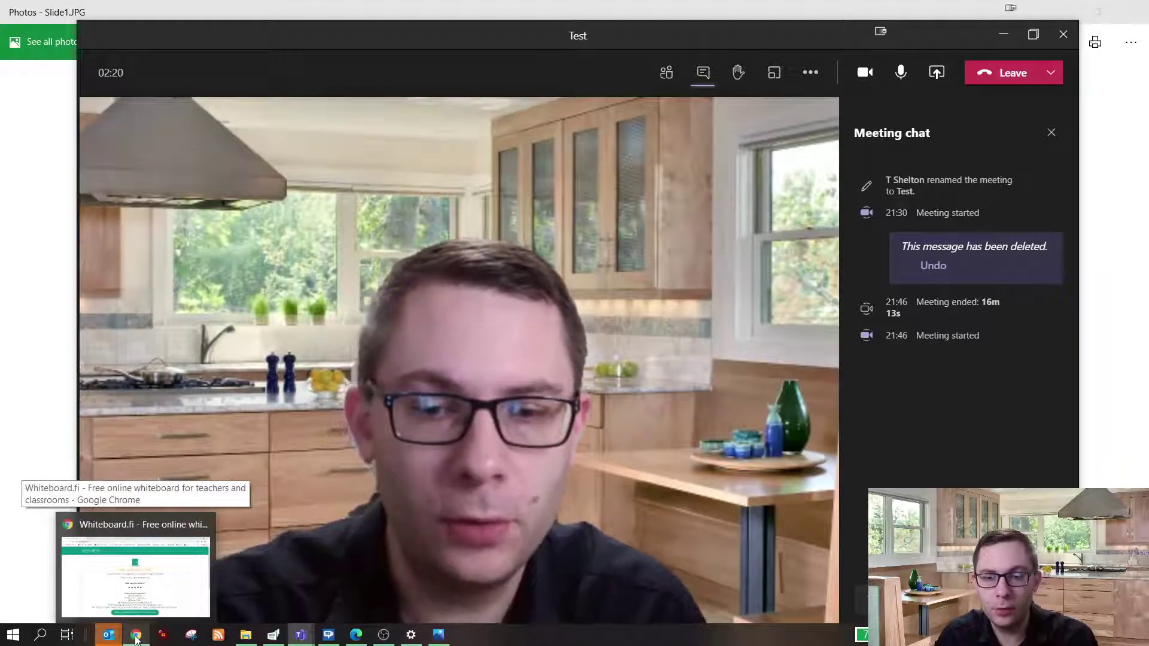
# Step: Toggle the meeting chat panel and switch to the Chrome Whiteboard.fi window
pyautogui.click(703, 73)
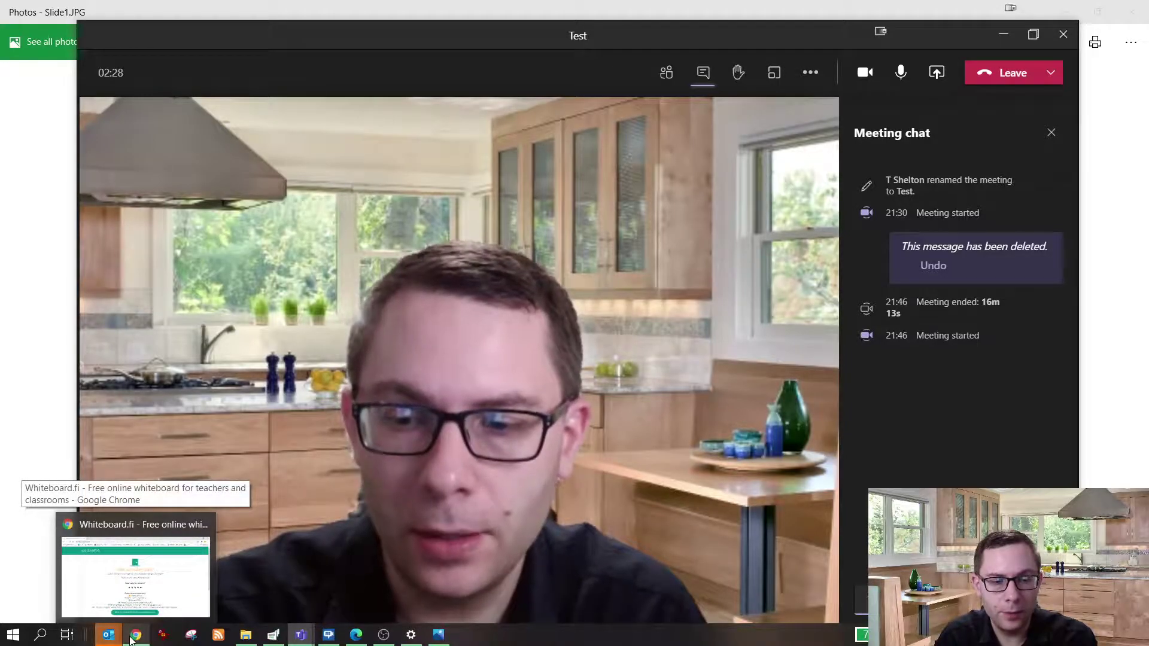
pyautogui.click(135, 635)
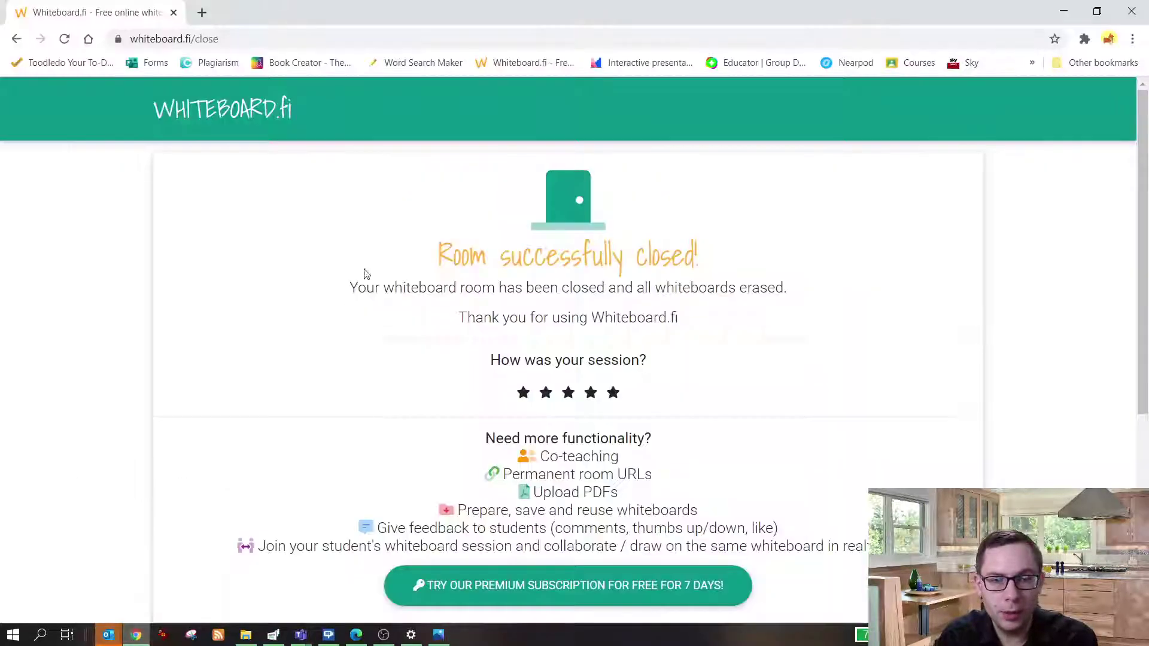
# Step: Load the whiteboard.fi home page and start creating a new class
pyautogui.click(243, 38)
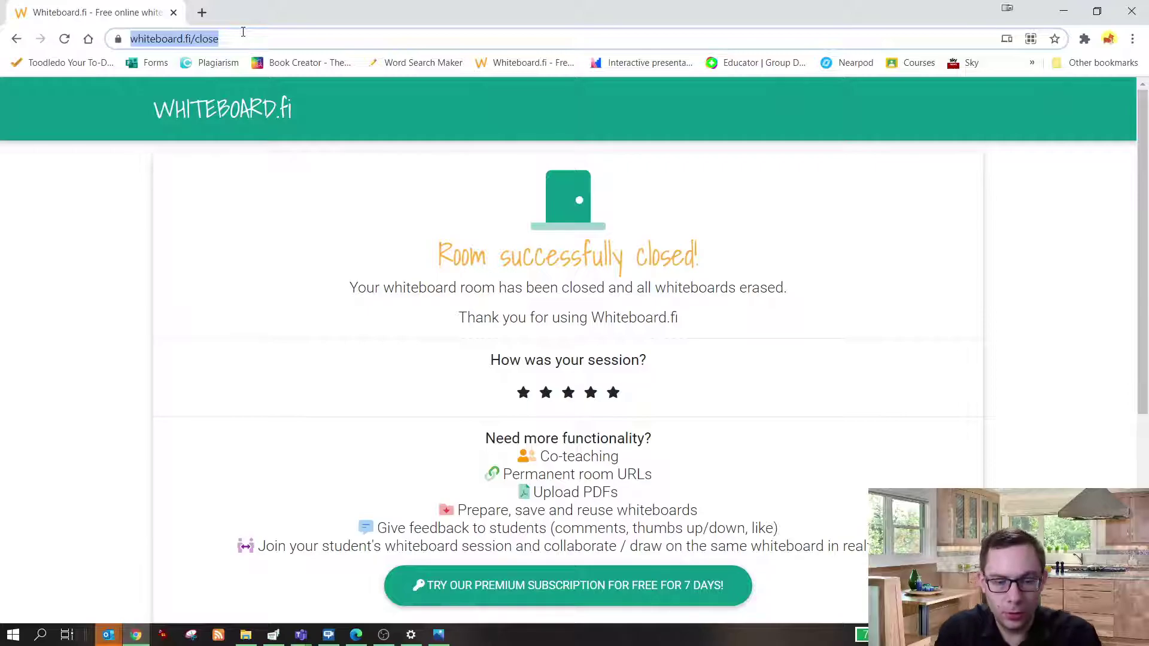
pyautogui.write('white')
pyautogui.press('Return')
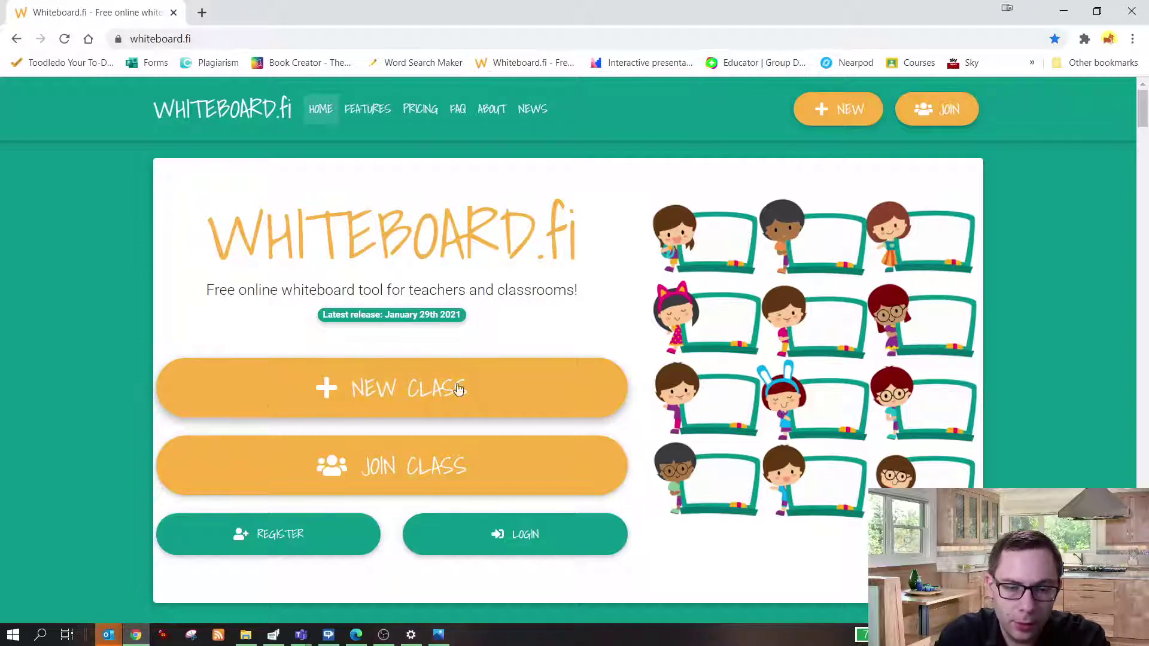
pyautogui.click(420, 390)
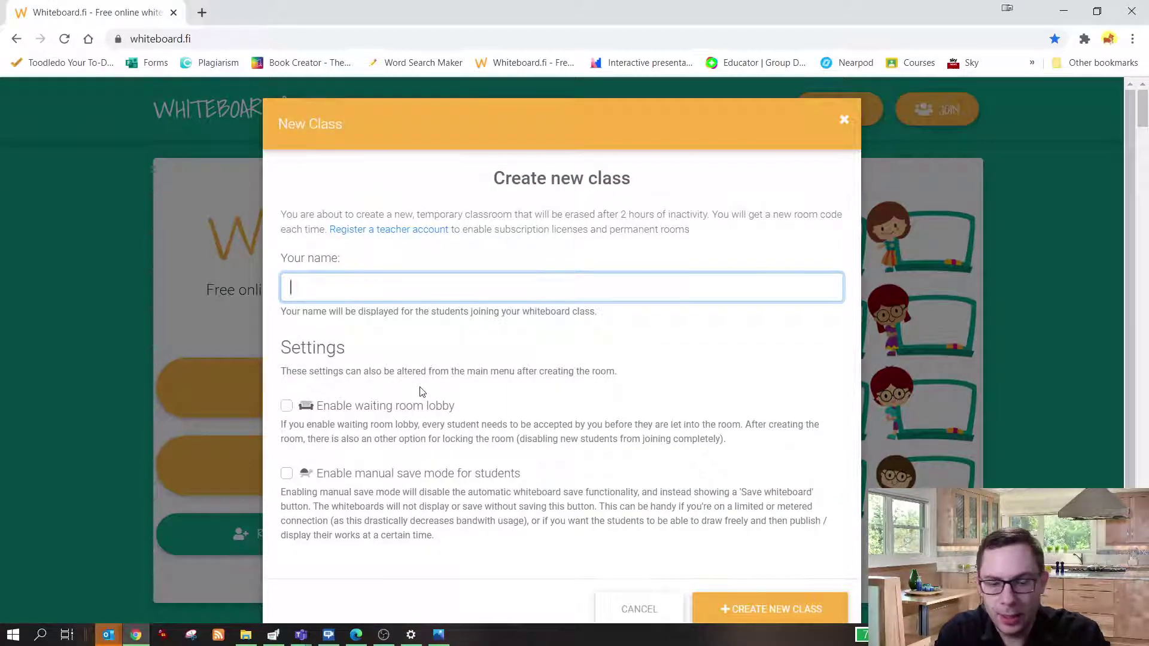
pyautogui.write('Mr S')
pyautogui.press('Down')
pyautogui.press('Return')
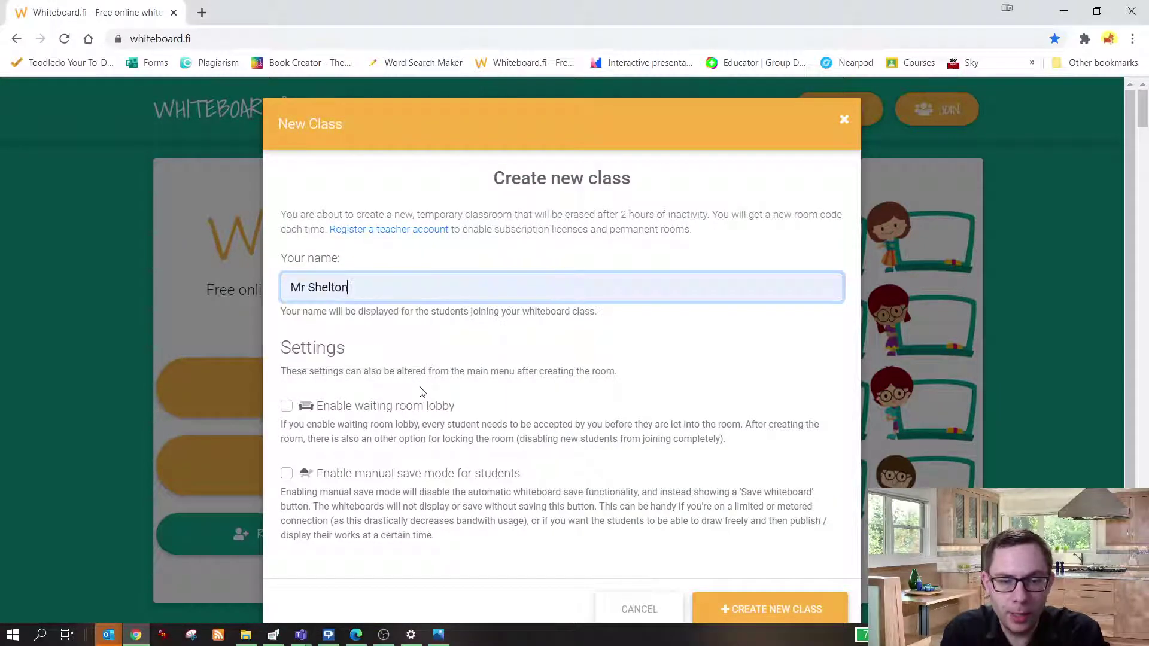
pyautogui.click(789, 605)
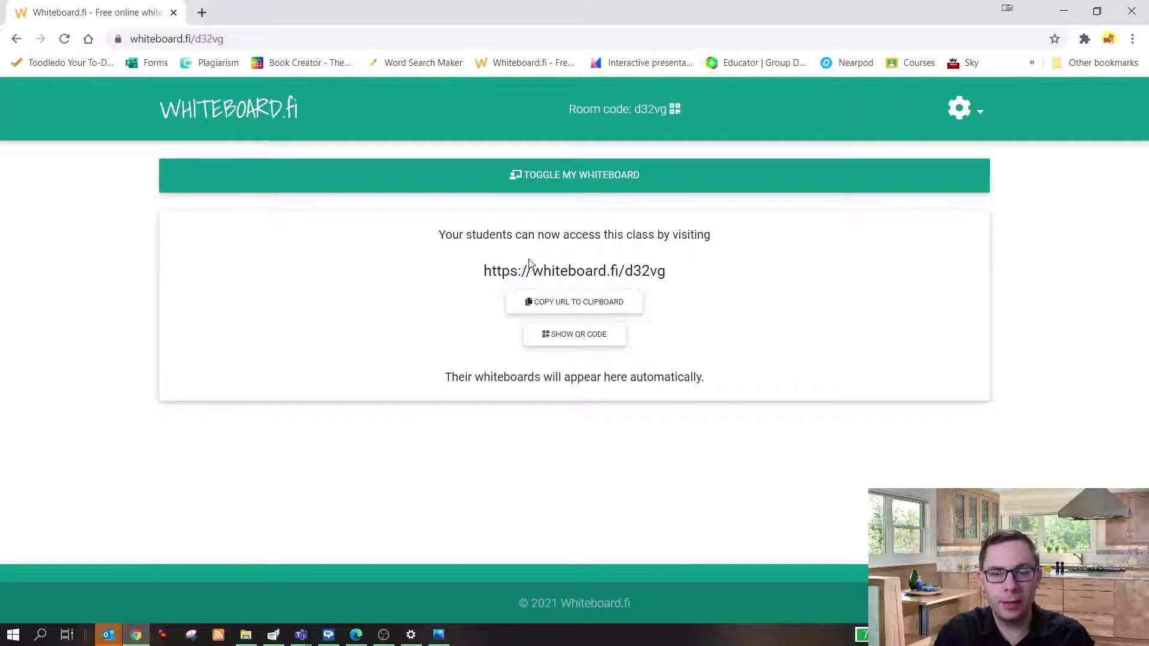
pyautogui.click(592, 304)
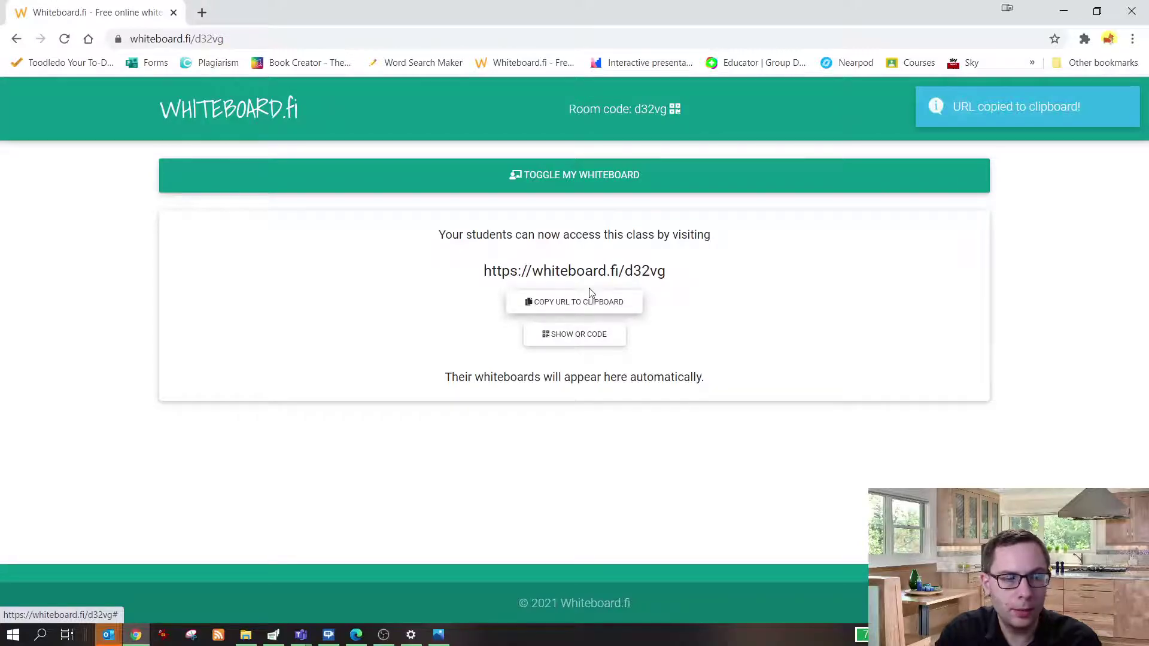
pyautogui.click(301, 636)
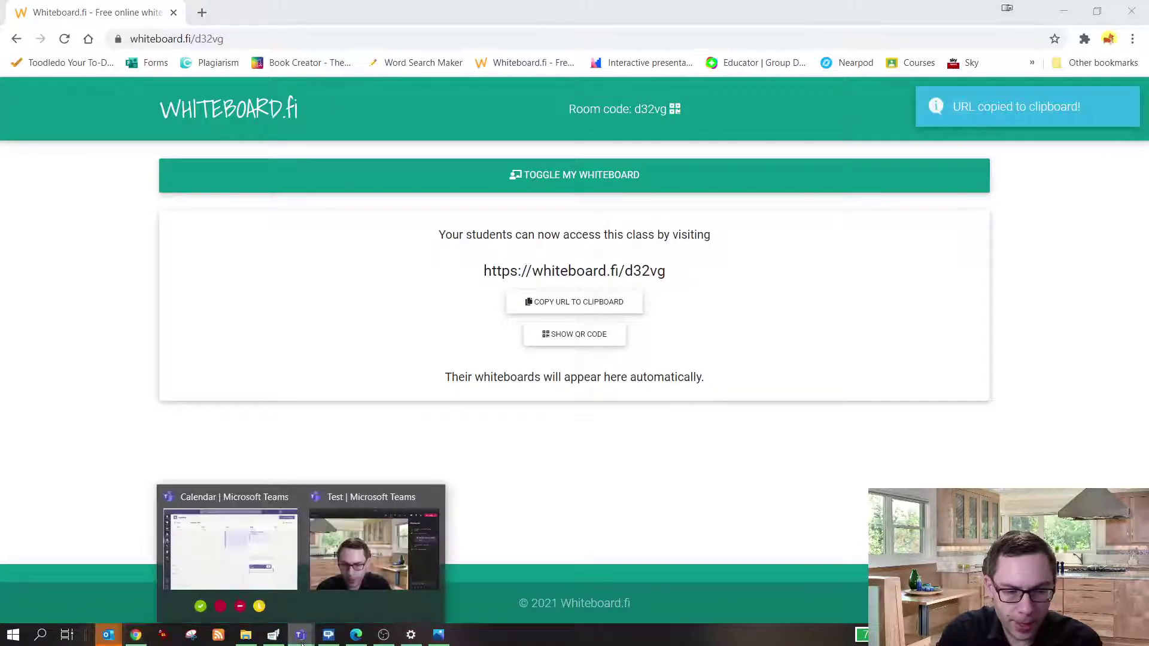
pyautogui.click(377, 548)
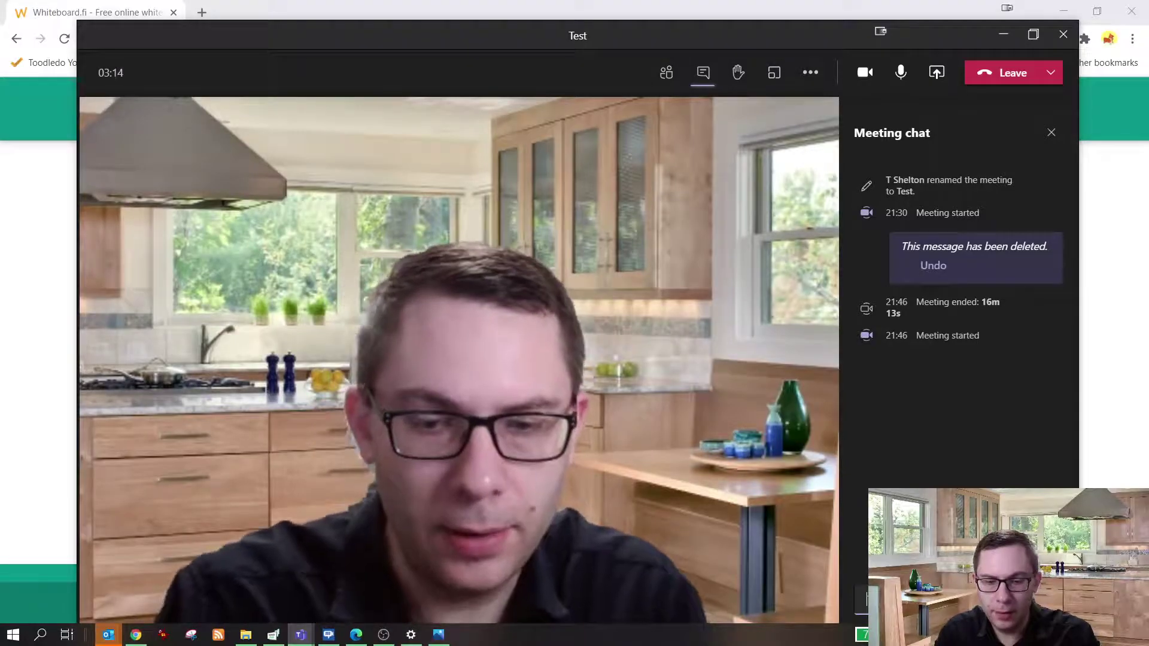
pyautogui.hotkey('ctrl', 'v')
pyautogui.press('Return')
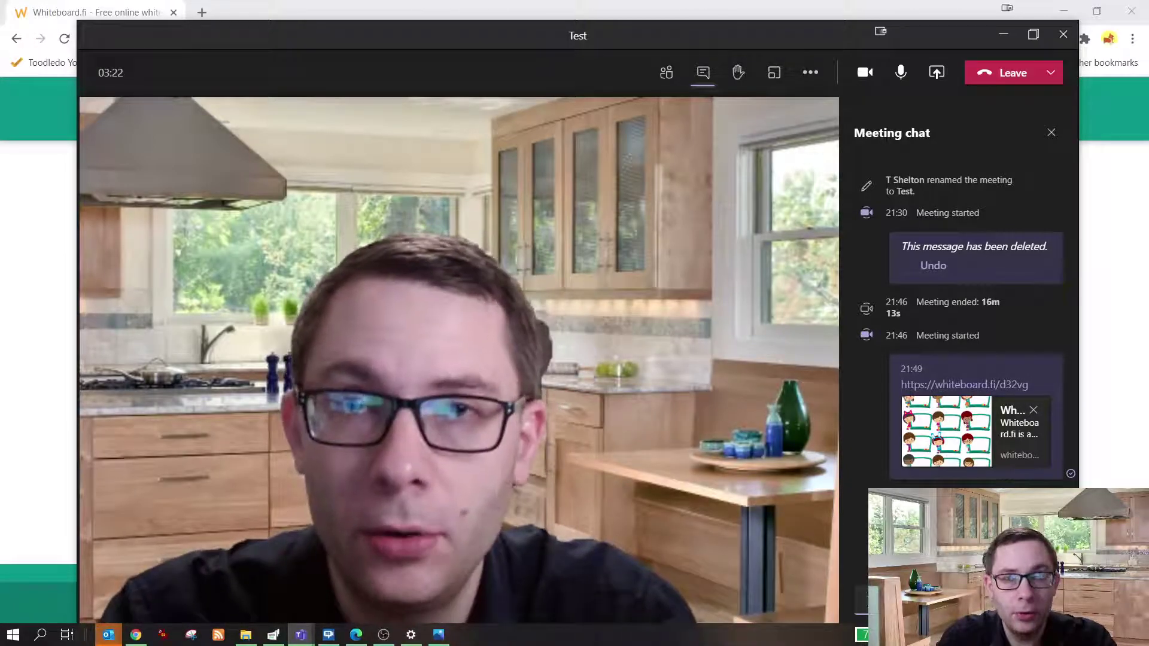
# Step: Open the class link in Edge to act as a student
pyautogui.click(356, 635)
pyautogui.click(402, 38)
pyautogui.hotkey('ctrl', 'v')
pyautogui.press('Return')
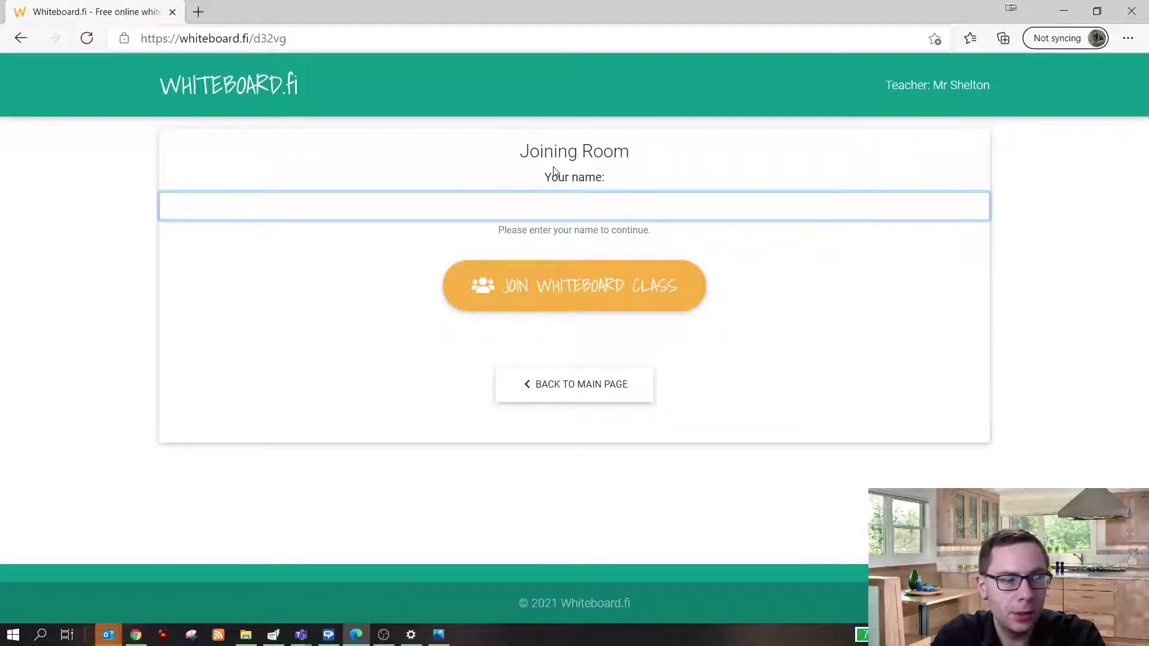
pyautogui.write('Cody')
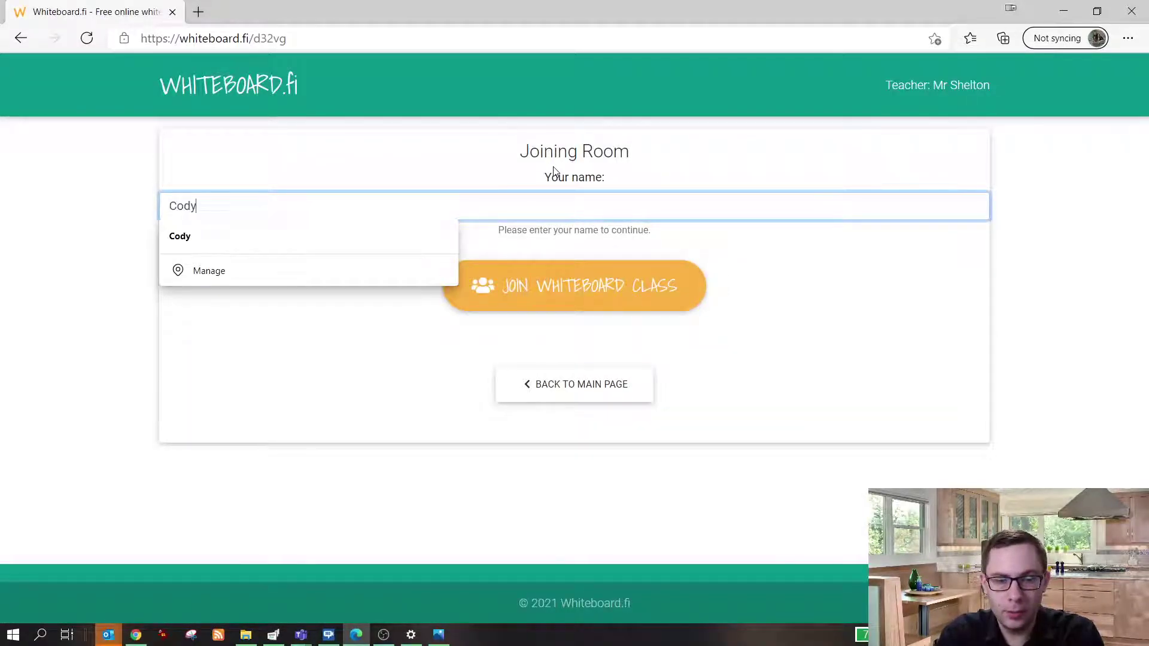
# Step: Join the class as student Cody and draw a freehand curve on the board
pyautogui.press('Return')
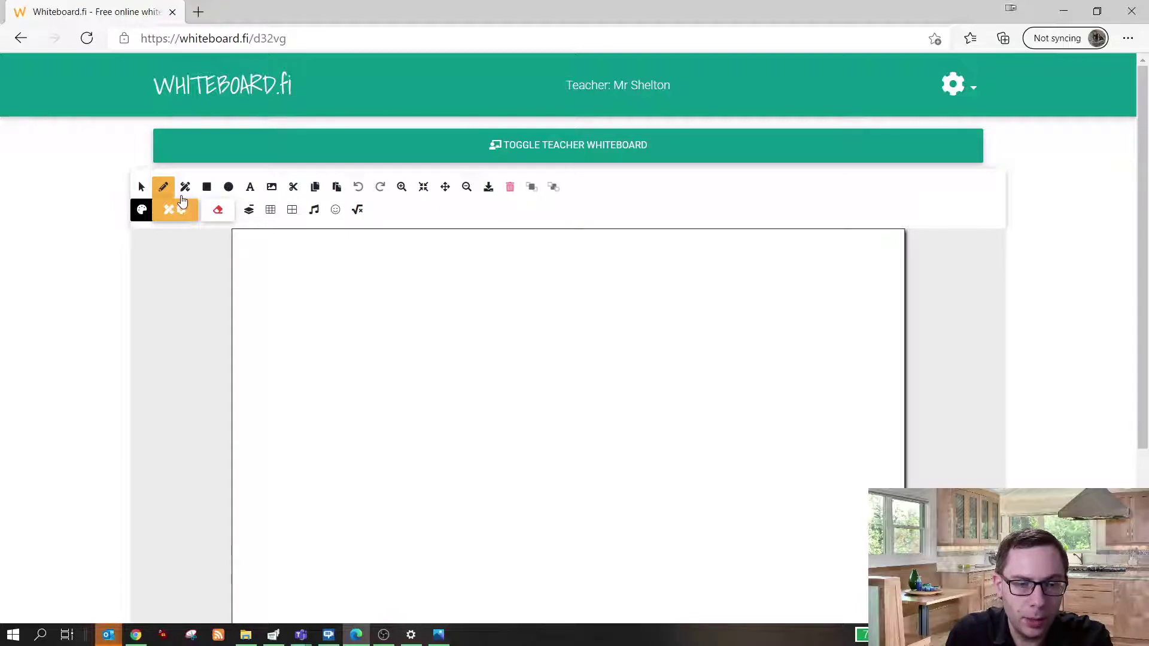
pyautogui.moveTo(343, 362); pyautogui.dragTo(788, 477)
pyautogui.rightClick(788, 476)
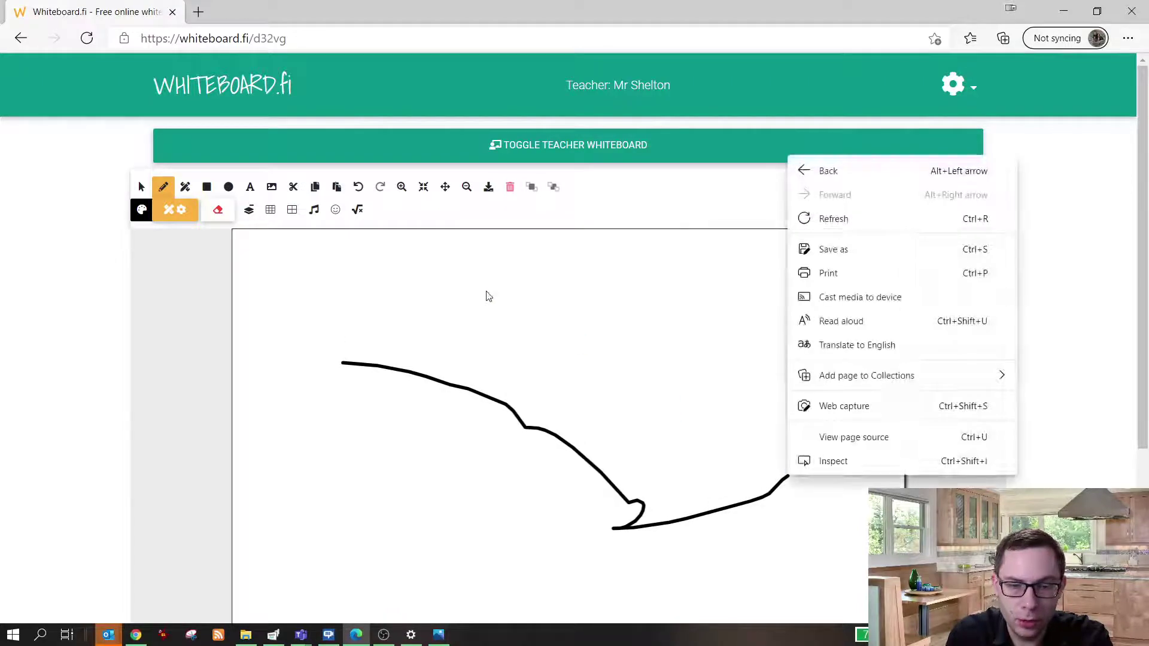
# Step: Add the text 'Hi Sir' above the curve and return to the teacher dashboard
pyautogui.click(250, 186)
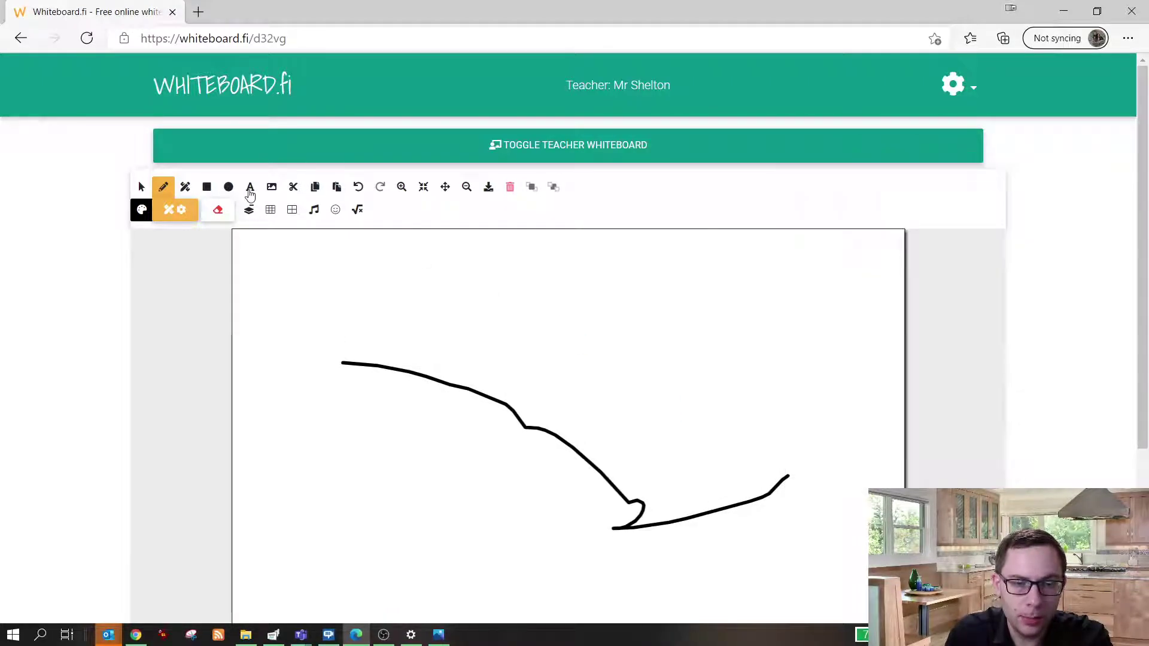
pyautogui.rightClick(349, 269)
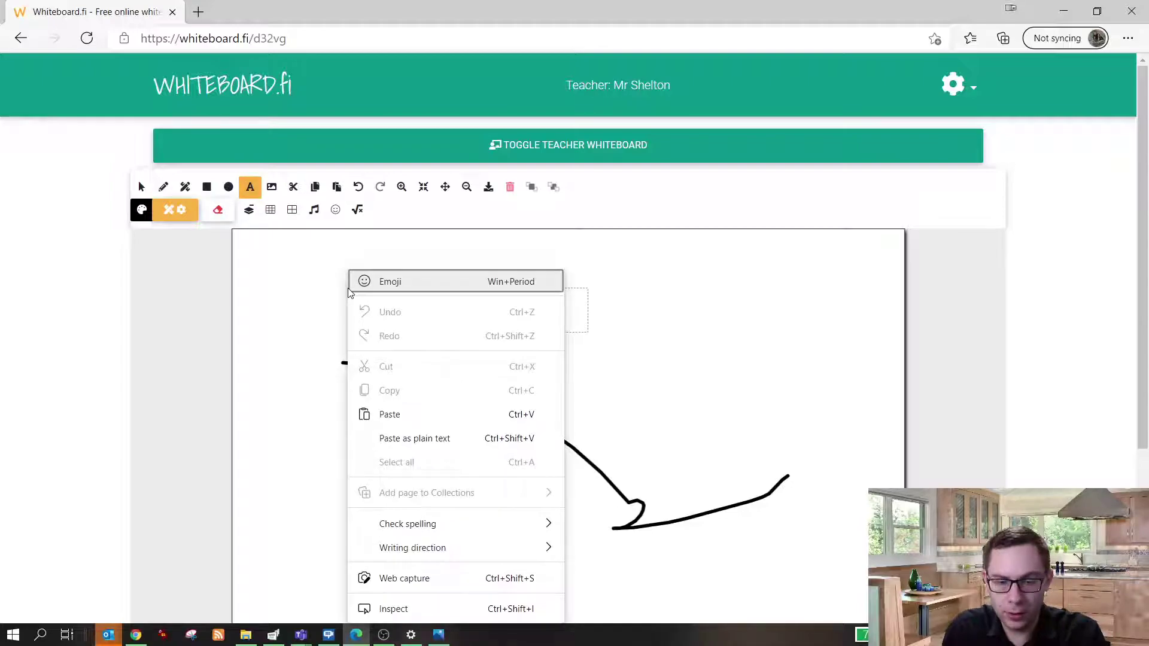
pyautogui.click(348, 290)
pyautogui.write('Sir')
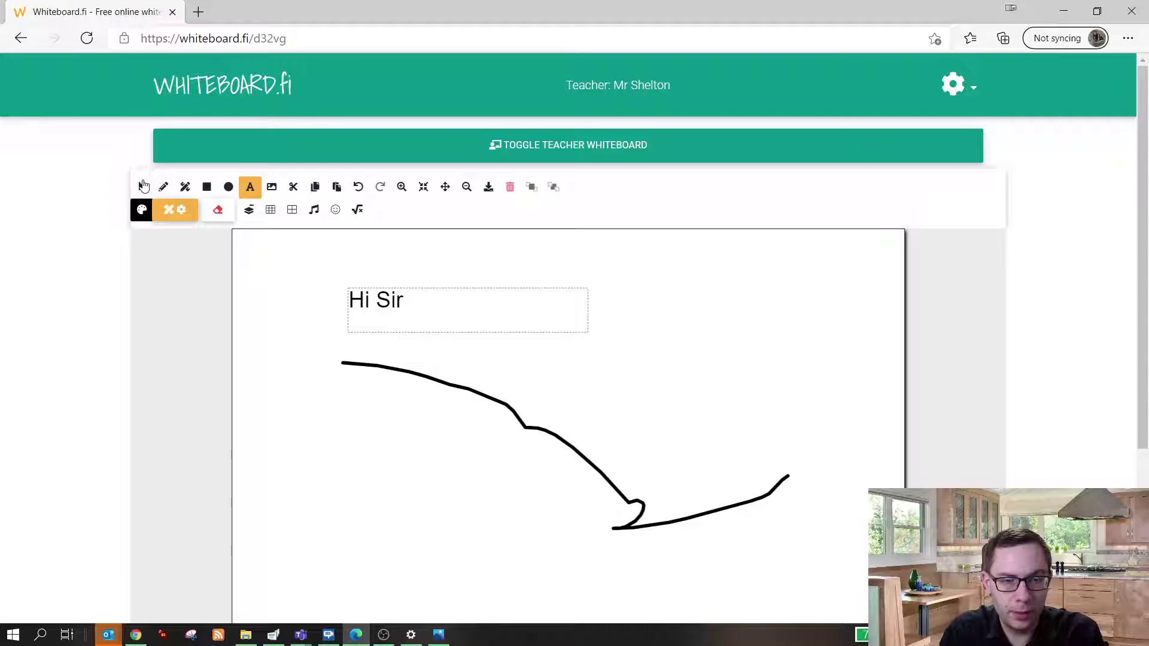
pyautogui.click(141, 186)
pyautogui.click(323, 439)
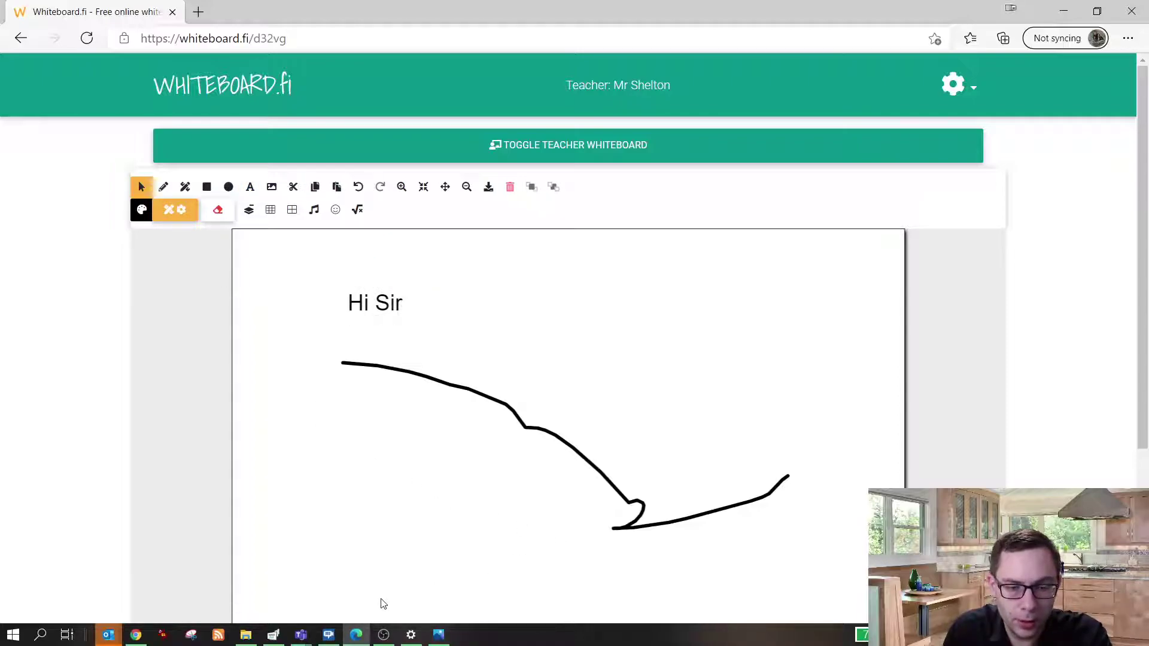
pyautogui.click(136, 635)
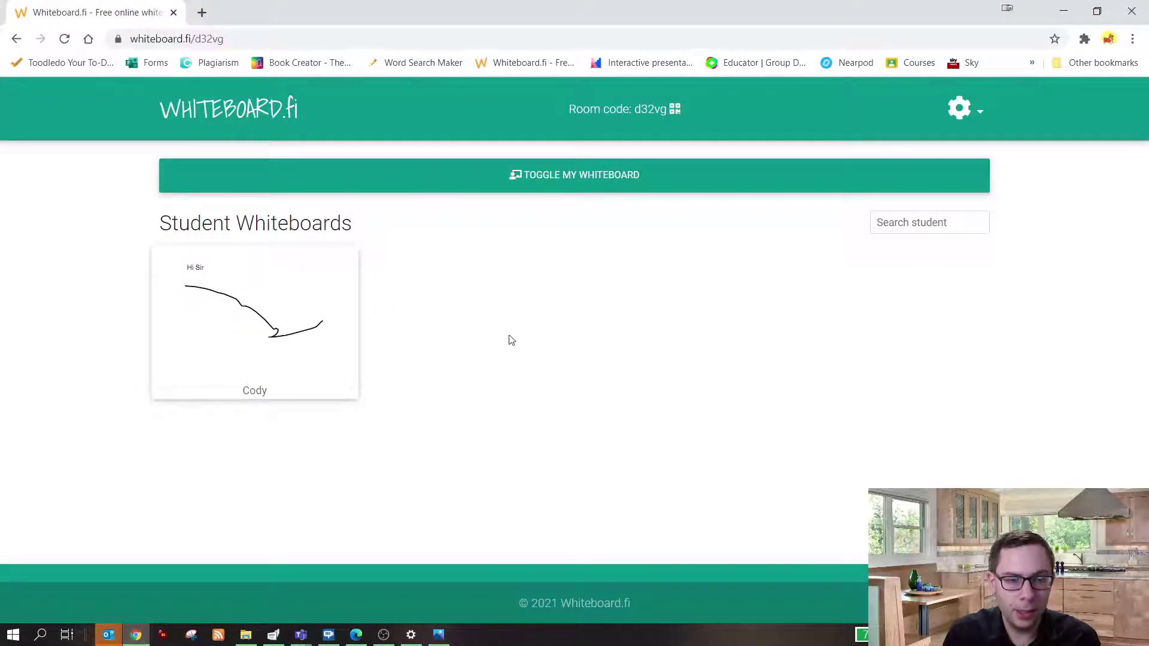
# Step: View Cody's student board enlarged and close it again
pyautogui.click(304, 326)
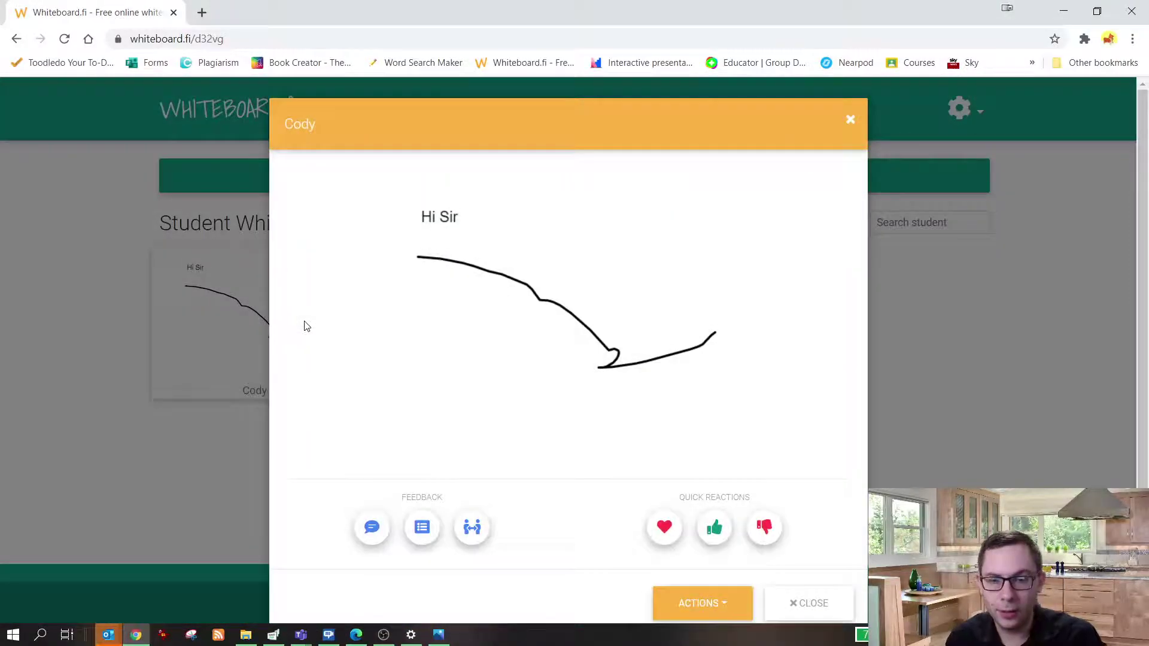
pyautogui.click(850, 119)
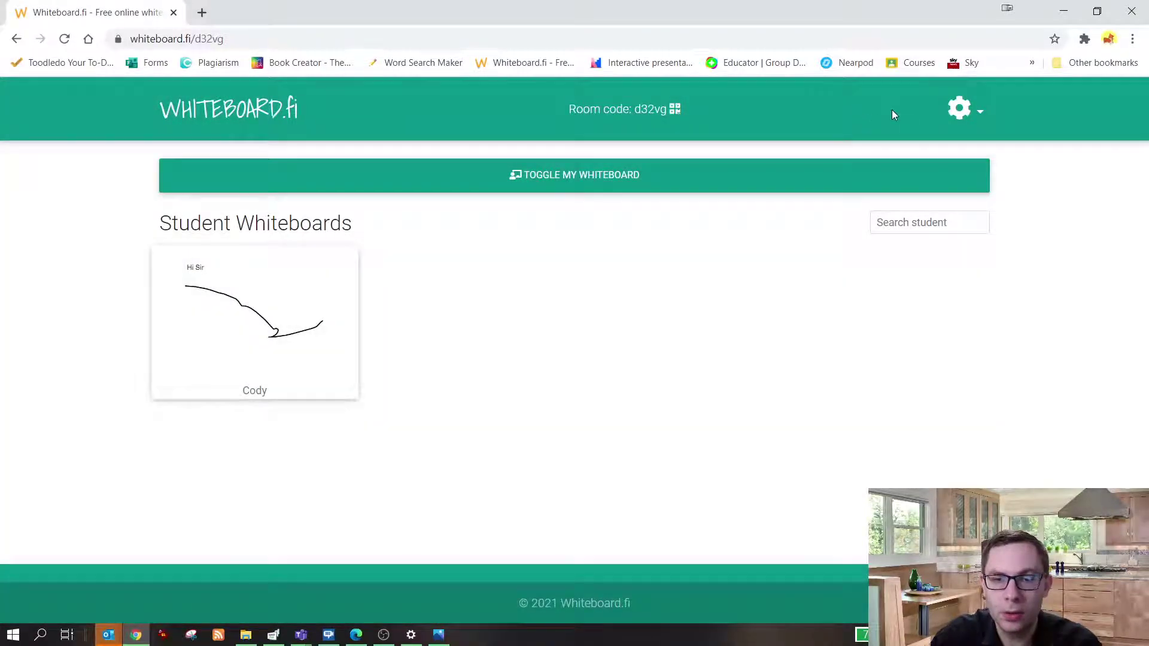
# Step: Clear all student whiteboards via the room settings and toggle the teacher's own whiteboard
pyautogui.click(972, 114)
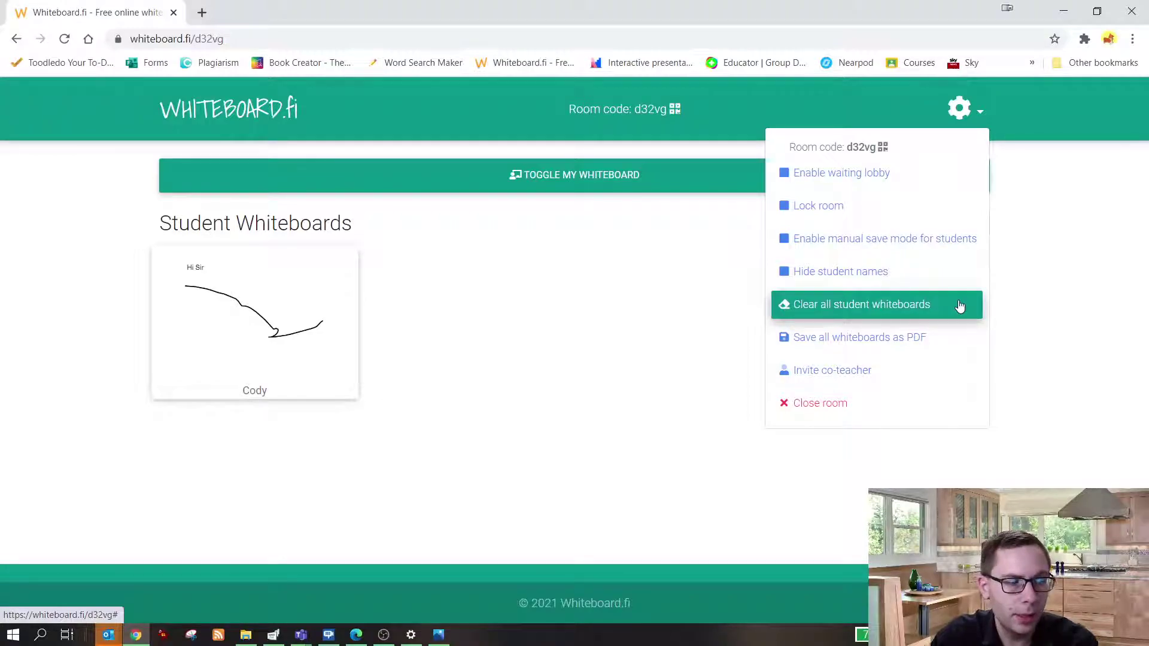
pyautogui.click(960, 305)
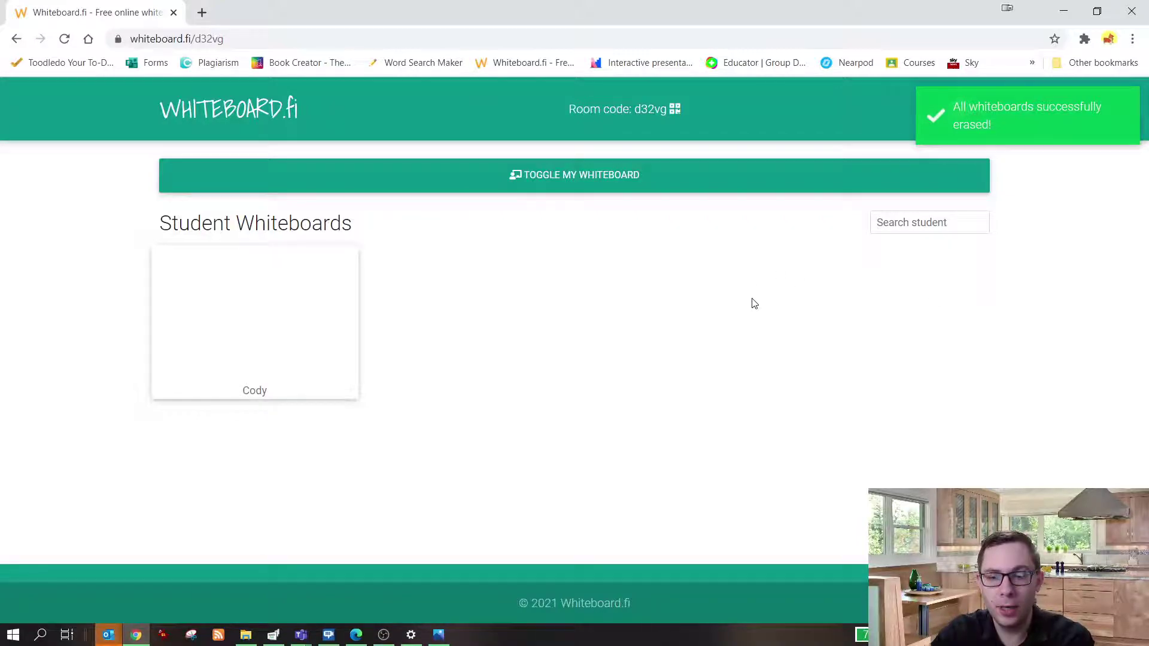
pyautogui.click(639, 183)
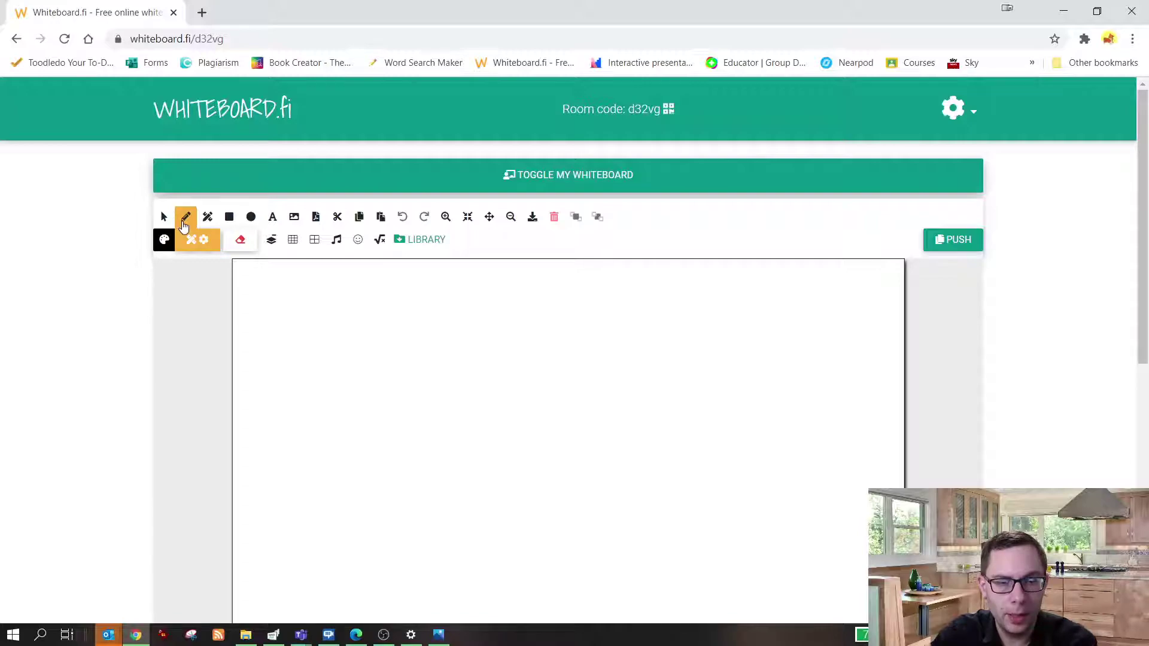
pyautogui.click(776, 178)
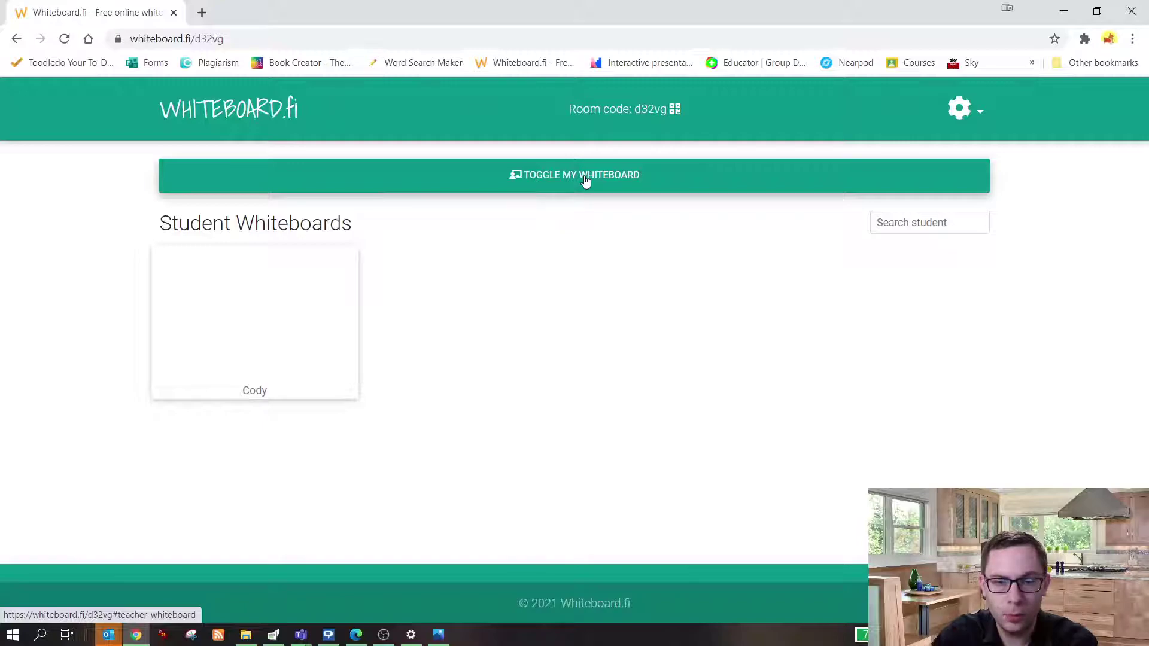
# Step: Draw a vertical and a horizontal crossing line on the teacher's whiteboard
pyautogui.click(586, 181)
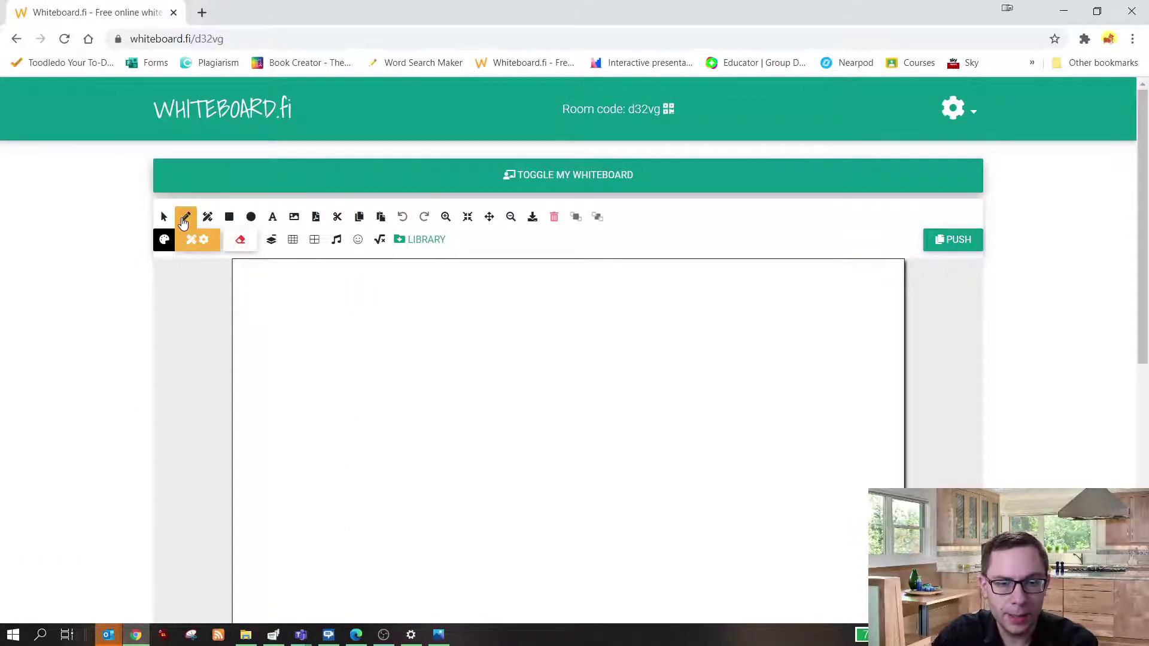
pyautogui.moveTo(559, 291); pyautogui.dragTo(541, 616)
pyautogui.moveTo(315, 479); pyautogui.dragTo(734, 495)
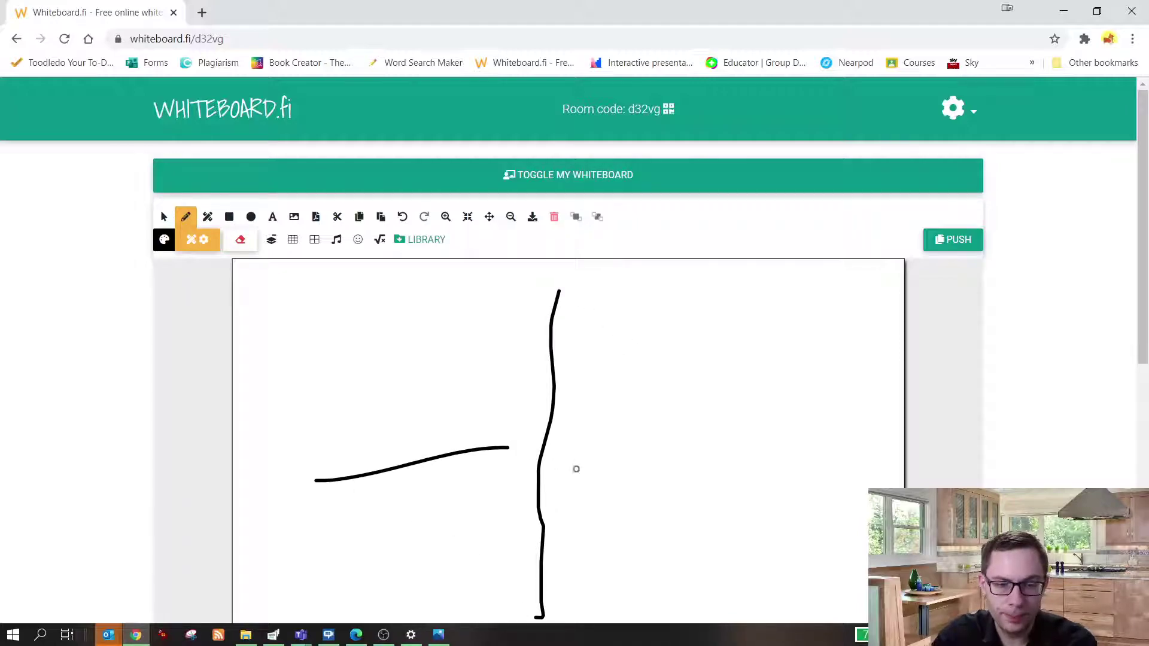
# Step: Push the current page to students and switch to Cody's view of the board
pyautogui.click(958, 240)
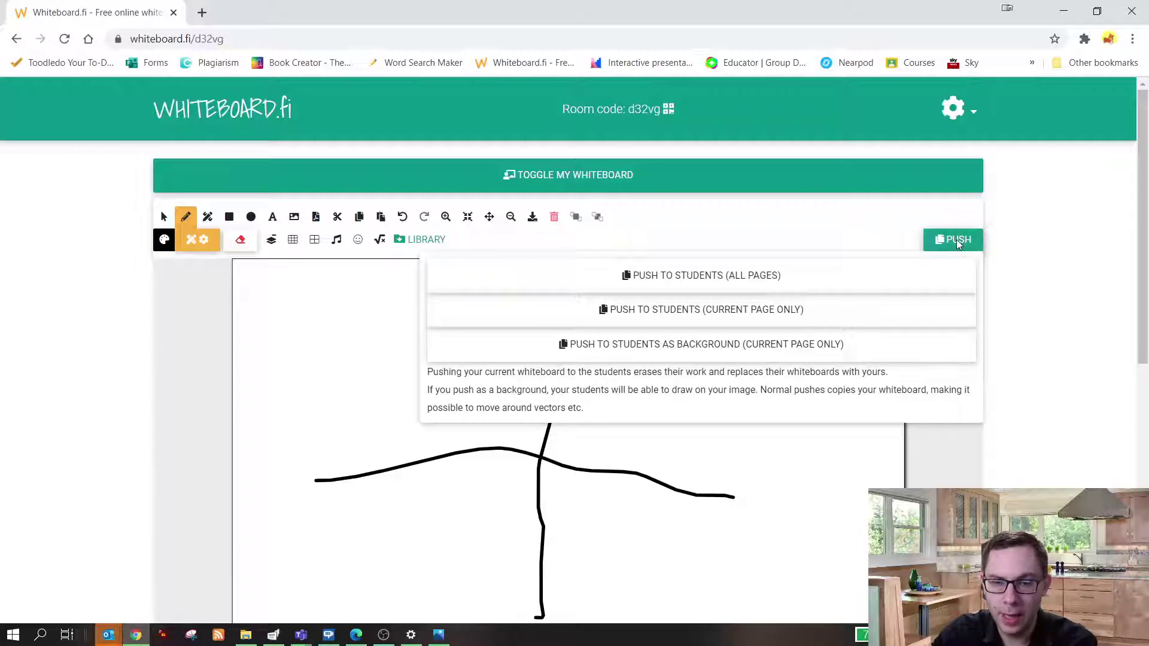
pyautogui.click(792, 310)
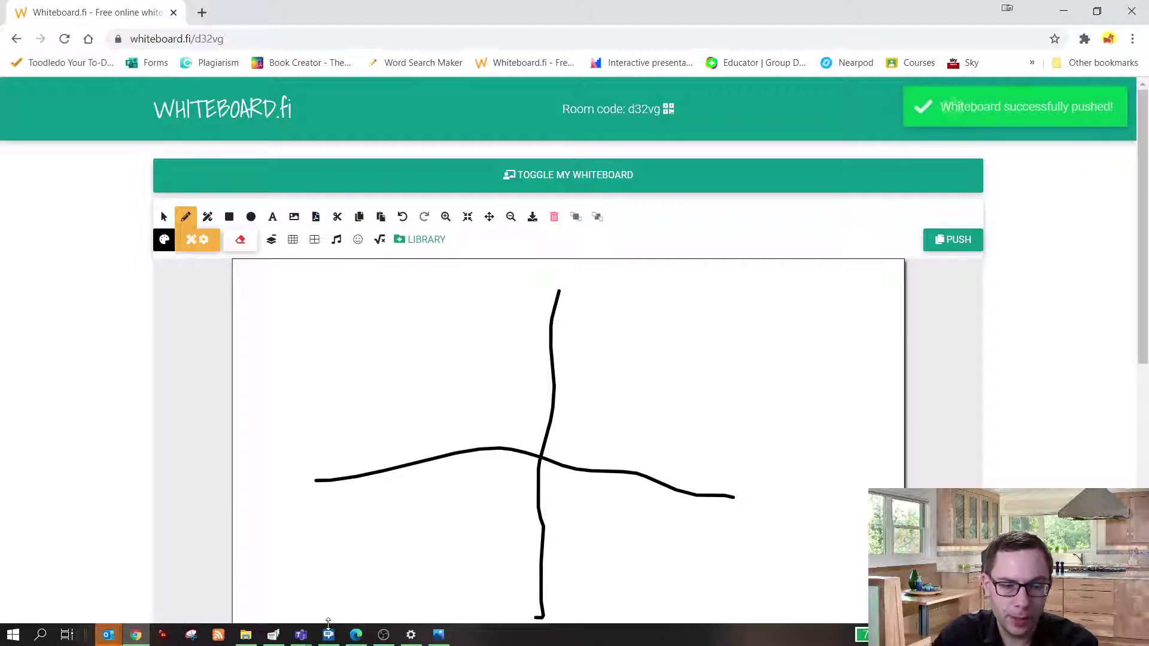
pyautogui.click(357, 636)
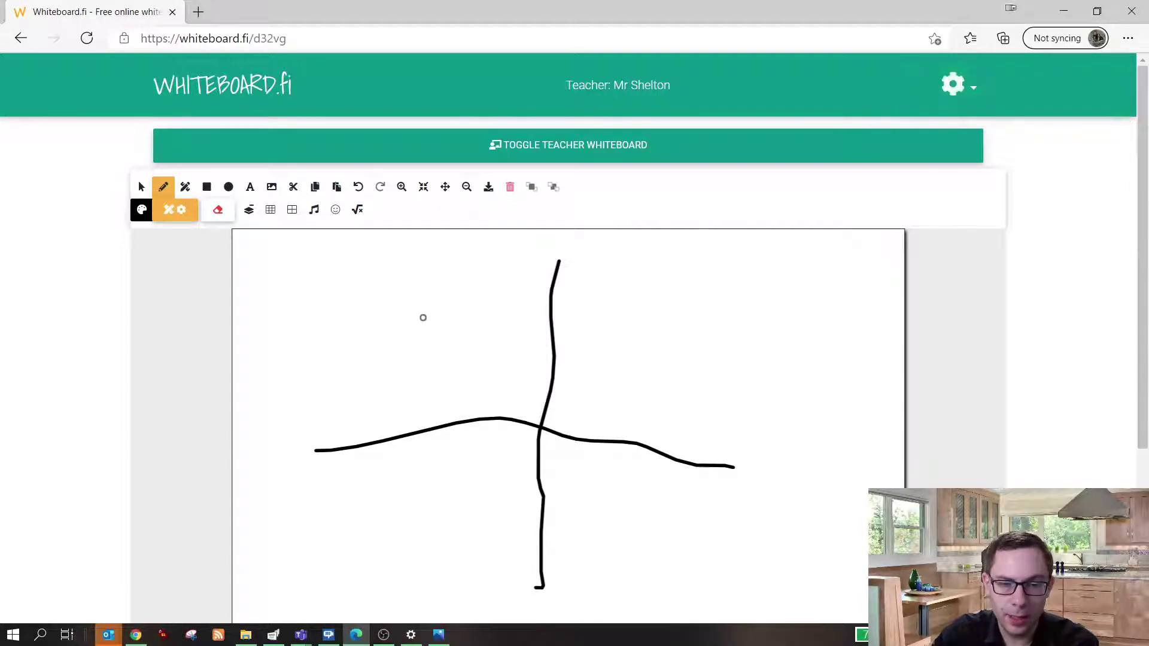
# Step: As Cody, draw strokes in the upper-left, upper-right and lower-right quadrants, then return to the teacher window
pyautogui.moveTo(250, 274); pyautogui.dragTo(425, 356)
pyautogui.moveTo(648, 338); pyautogui.dragTo(785, 428)
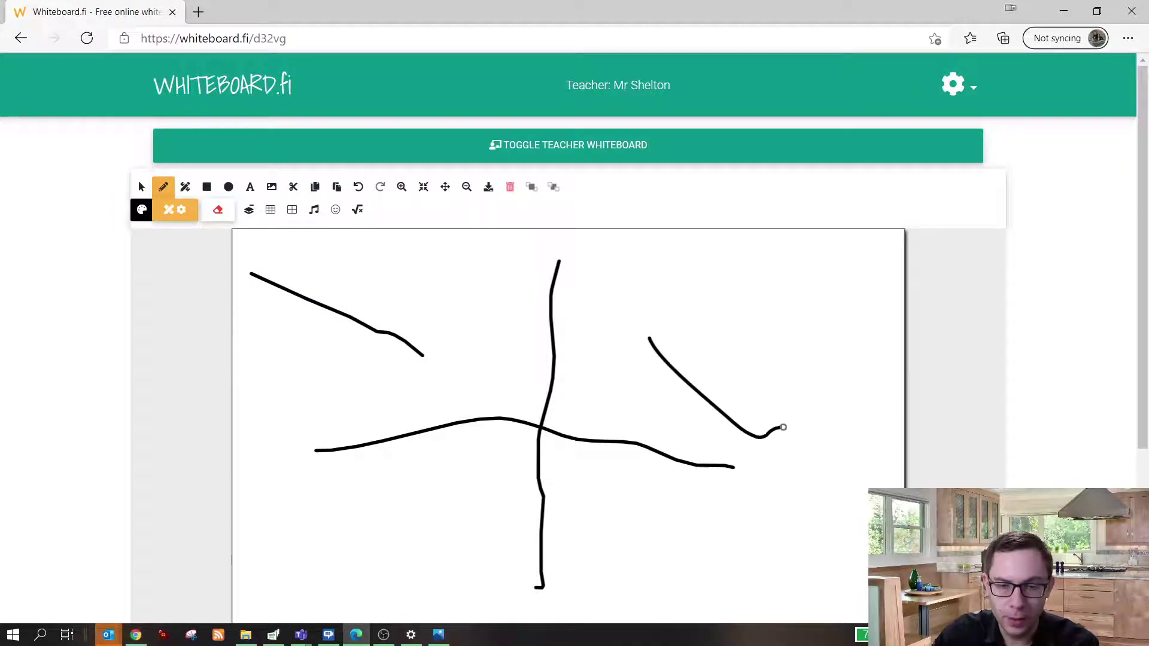
pyautogui.moveTo(715, 518)
pyautogui.mouseDown()
pyautogui.moveTo(716, 604)
pyautogui.moveTo(700, 621)
pyautogui.mouseUp()
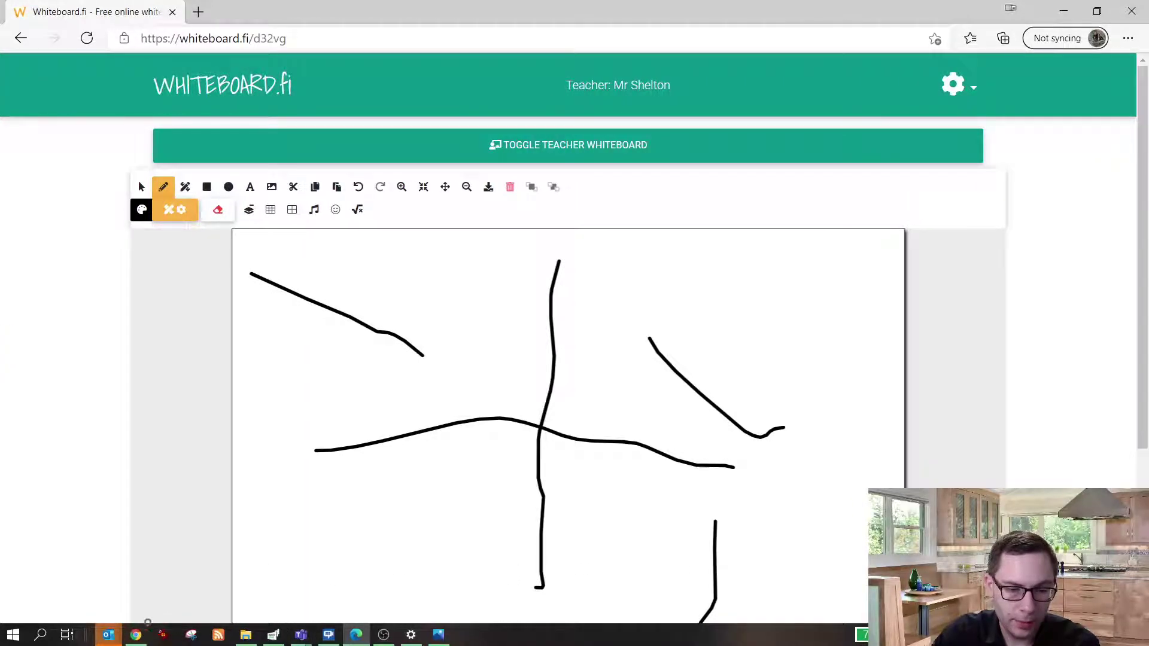
pyautogui.click(137, 637)
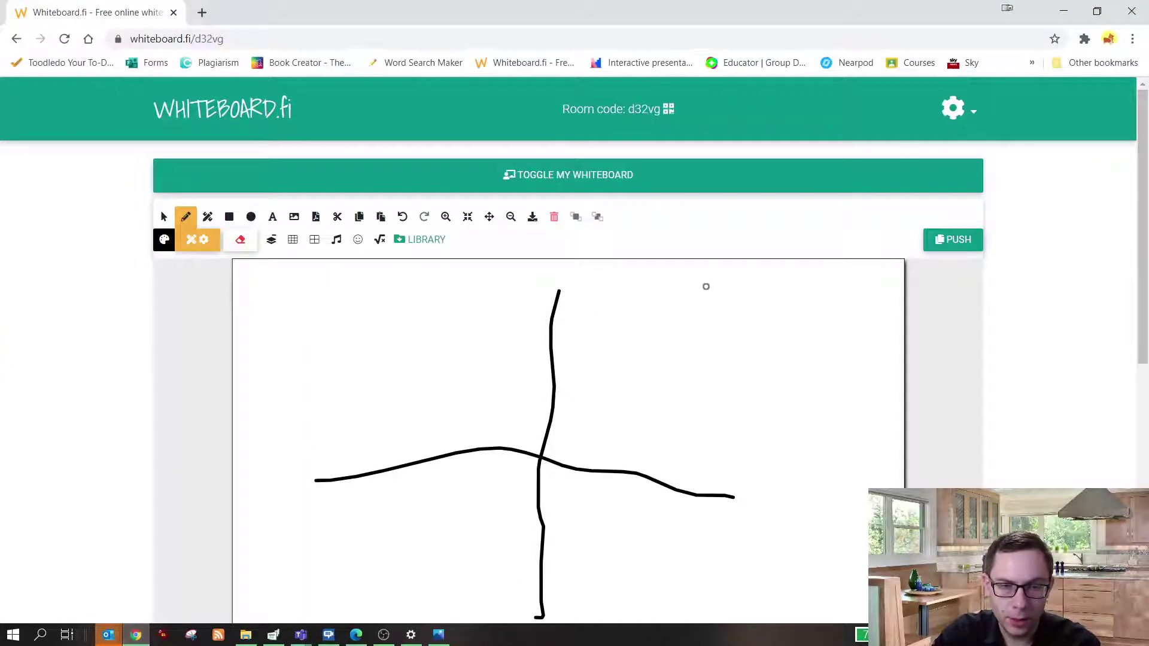
# Step: Close the Whiteboard.fi room from the gear menu, erasing all whiteboards
pyautogui.click(923, 183)
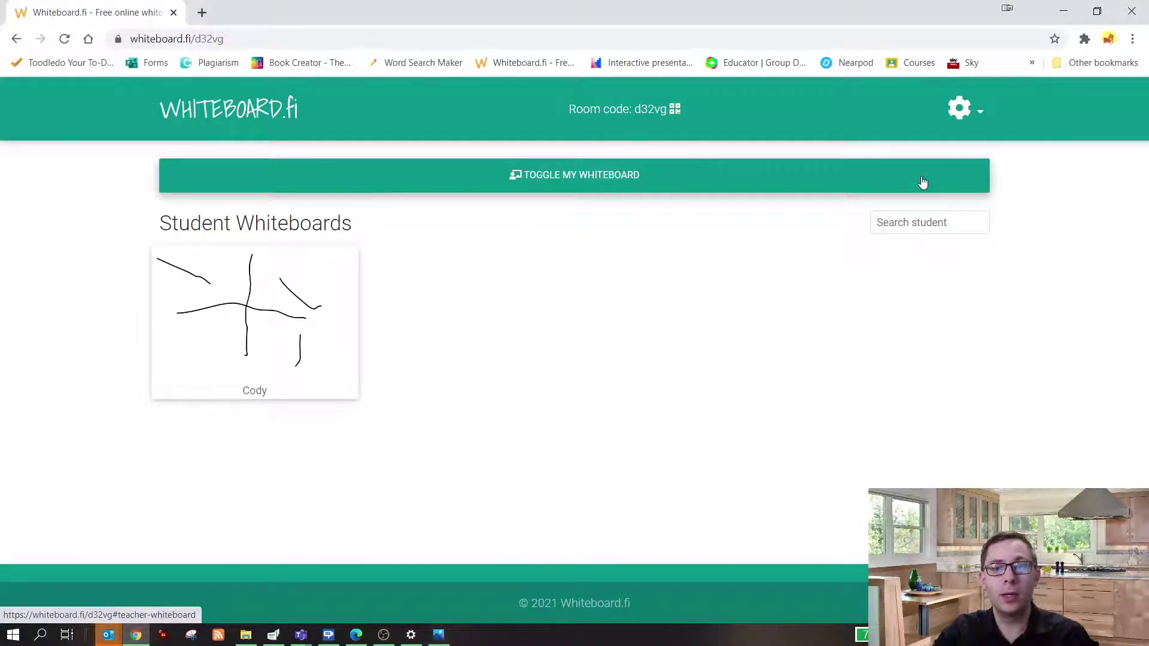
pyautogui.click(960, 108)
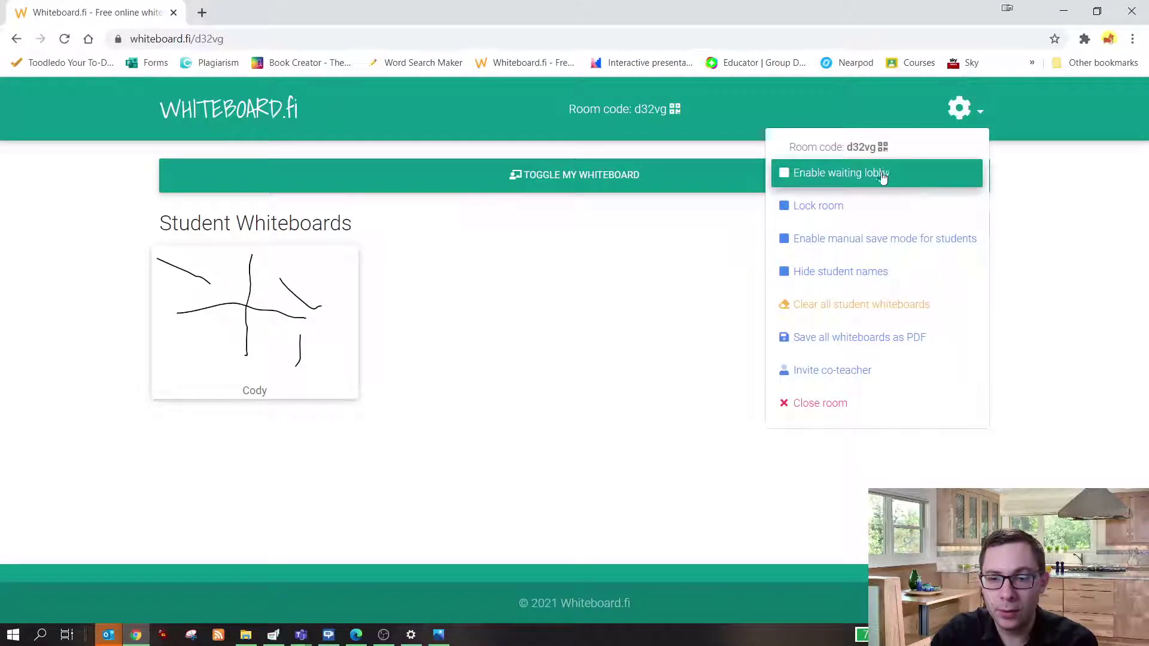
pyautogui.click(821, 403)
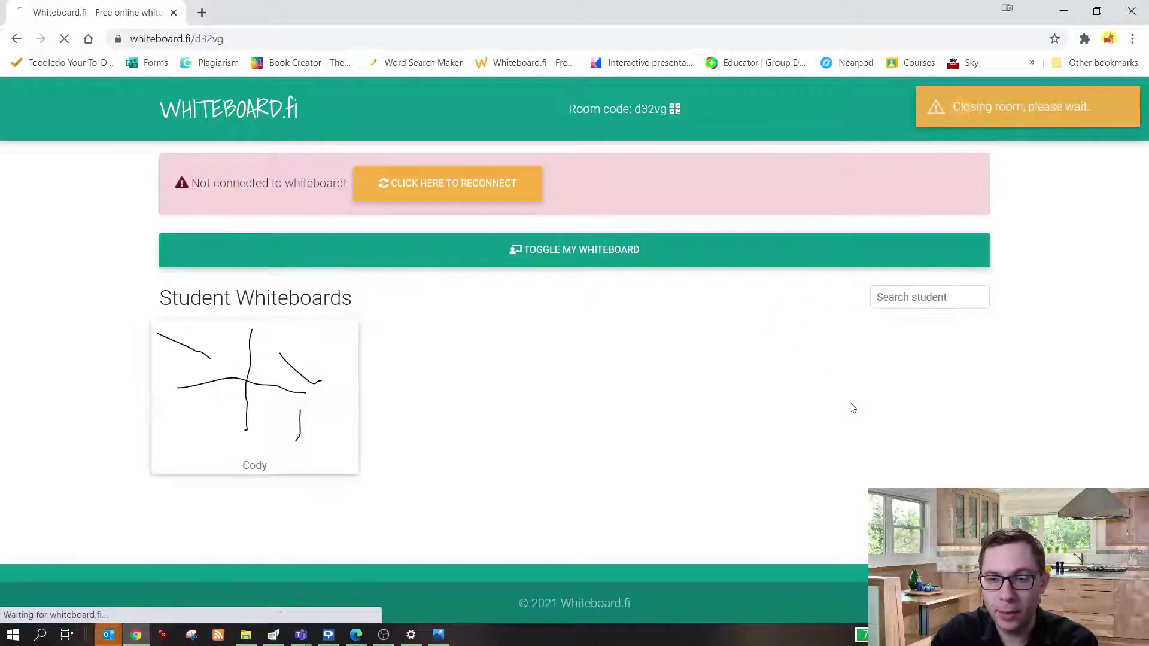